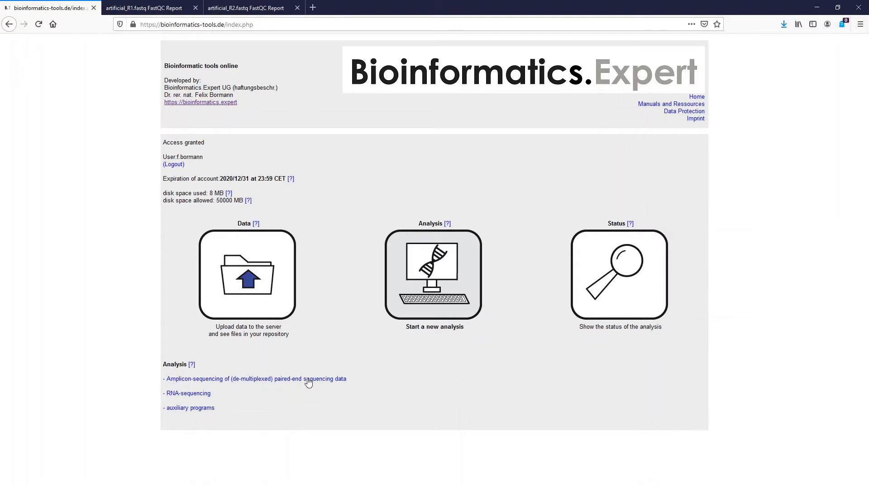
Step: Open the data repository and look through the uploaded files and the FastQC result files
click(265, 310)
scroll(251, 387, down, 2)
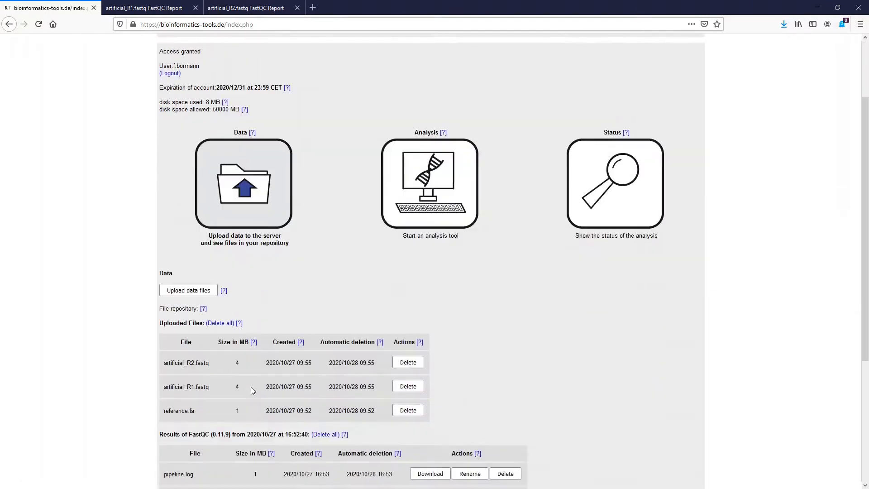
scroll(253, 390, down, 3)
scroll(168, 249, up, 1)
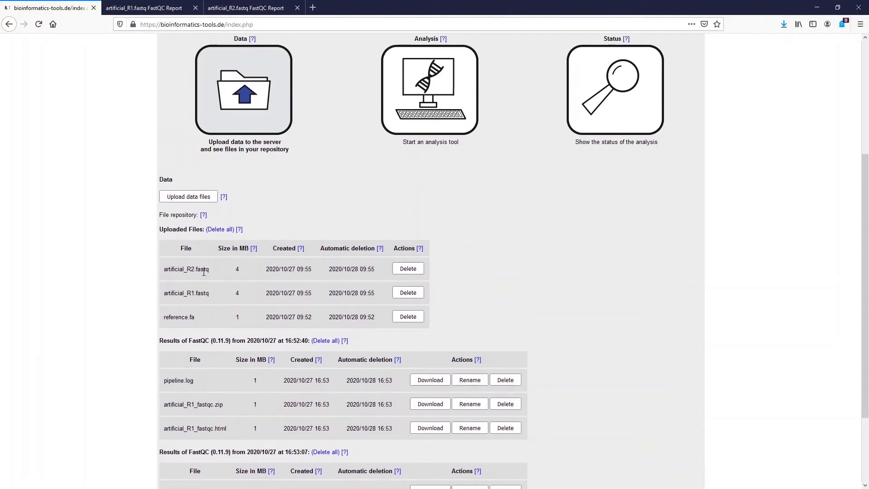
Step: Review the FastQC reports for artificial_R1.fastq and artificial_R2.fastq, and return to the file repository page
click(154, 8)
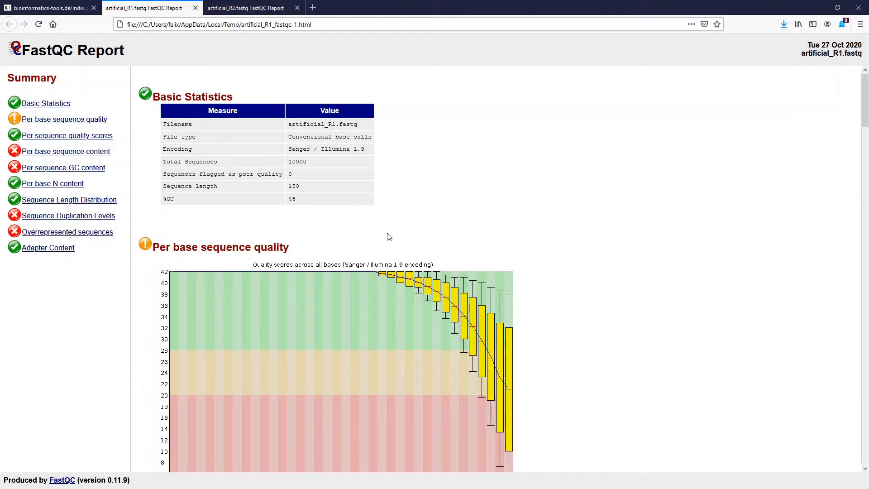
click(254, 9)
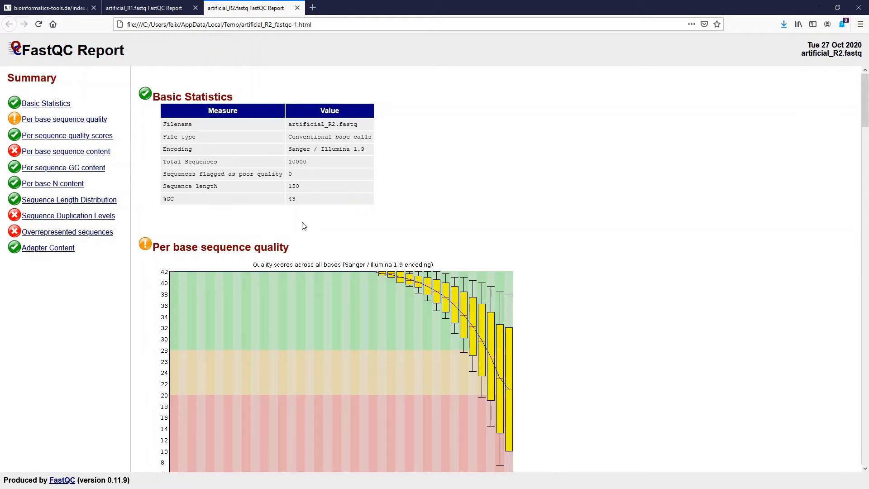
click(73, 7)
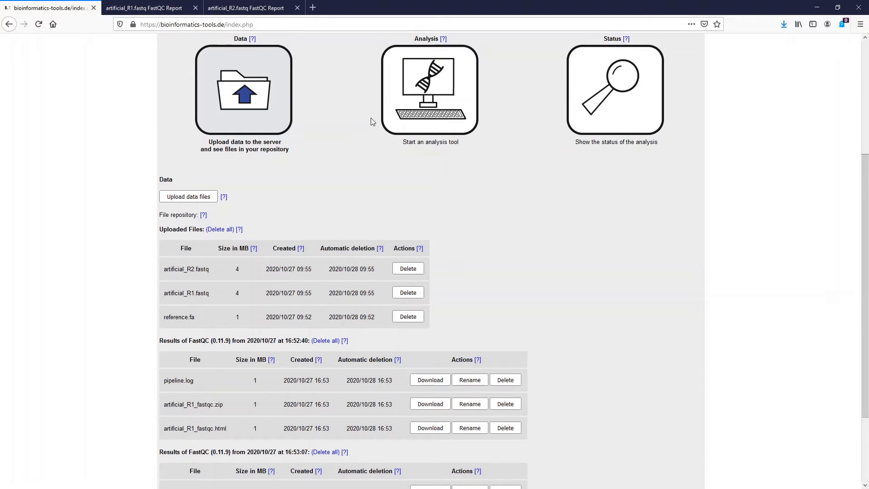
Step: Display the analysis tools for amplicon-sequencing of paired-end data and show their pipeline scheme
click(392, 119)
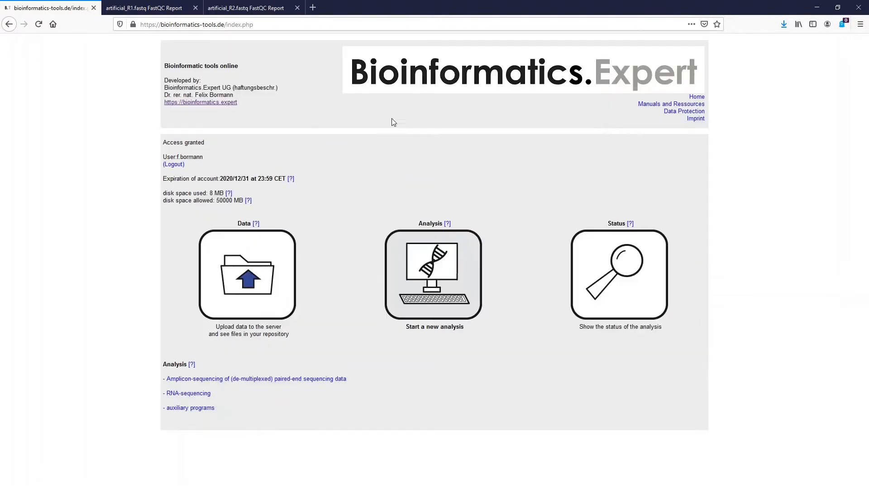
click(252, 379)
scroll(194, 306, down, 2)
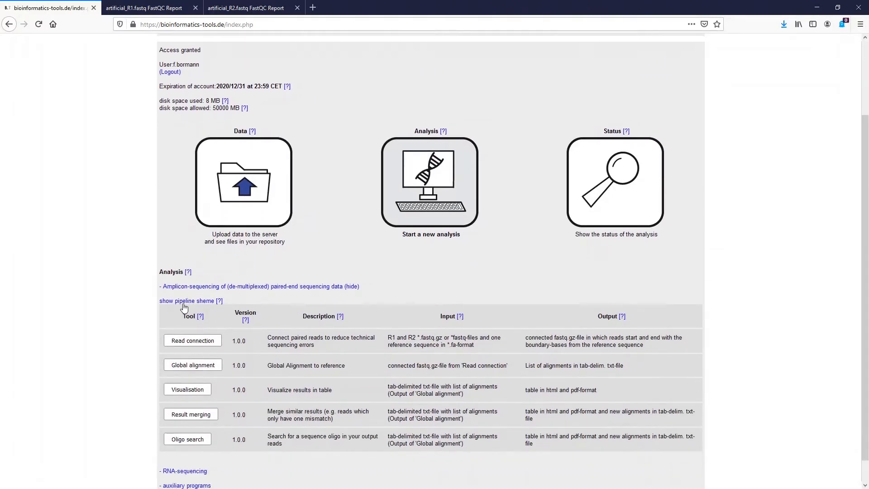
click(184, 301)
scroll(333, 281, down, 2)
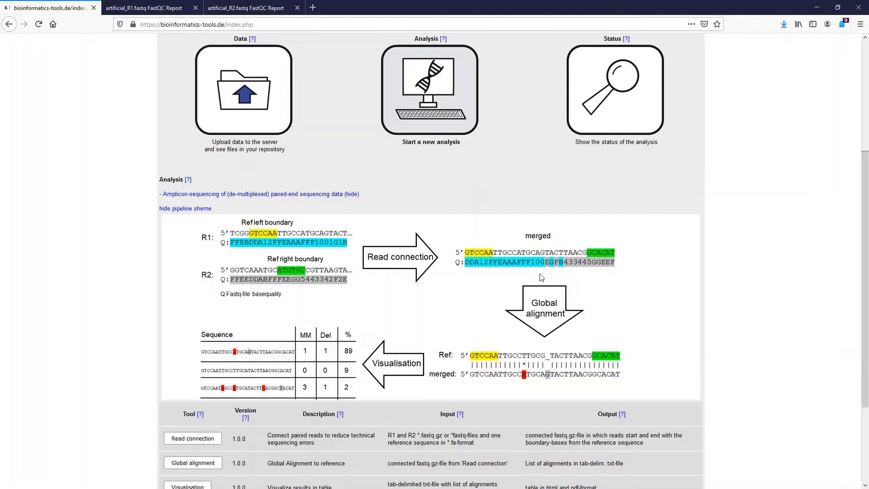
scroll(290, 287, down, 5)
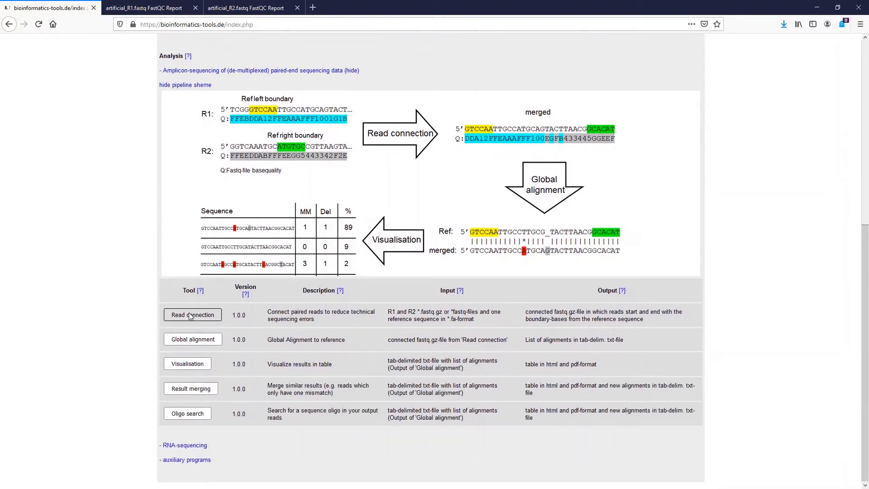
Step: Start the Read connection tool with artificial_R1.fastq as forward reads and artificial_R2.fastq as reverse reads
click(191, 316)
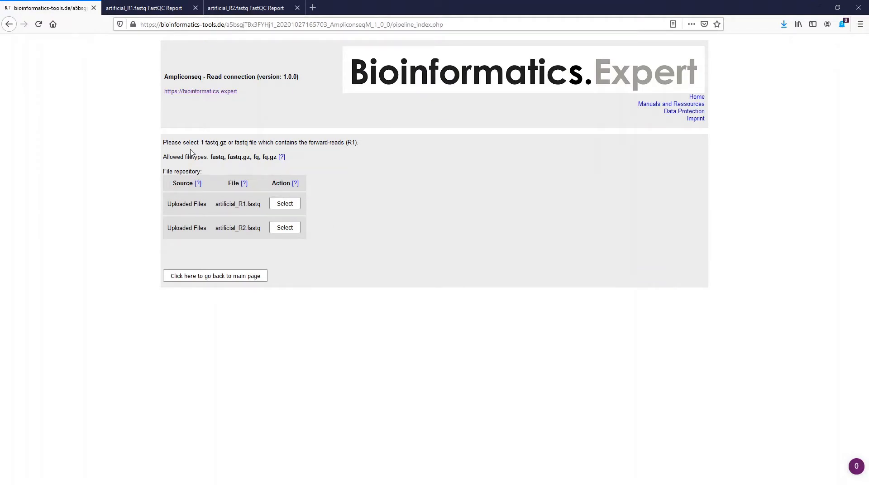
click(283, 204)
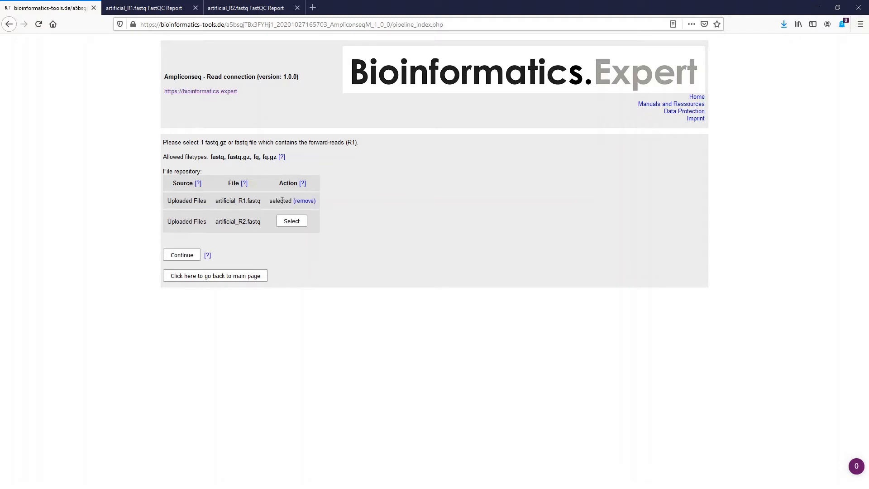
click(178, 255)
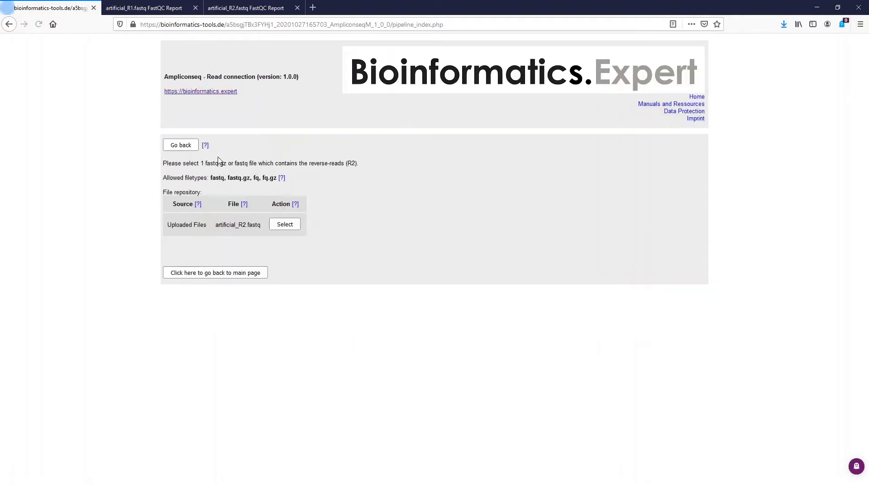
click(285, 224)
click(181, 252)
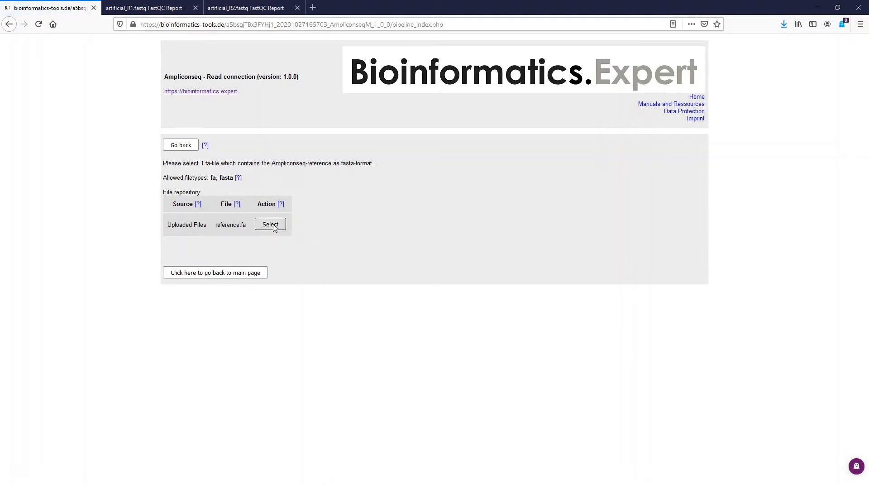
Step: Choose reference.fa as the amplicon reference and run the read connection analysis with the default parameters
click(271, 222)
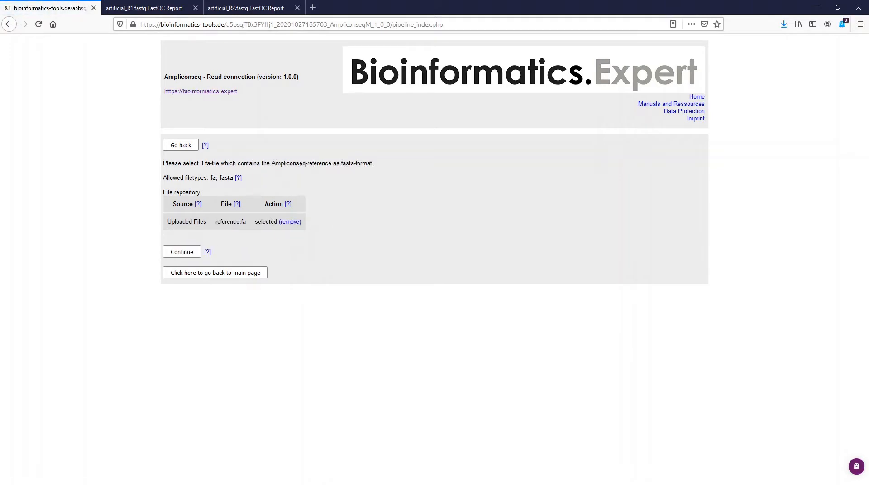
click(184, 252)
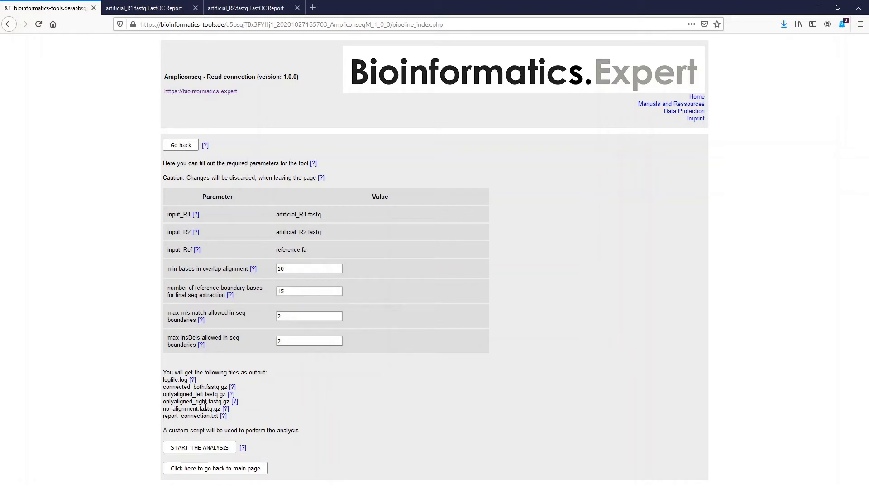
click(203, 447)
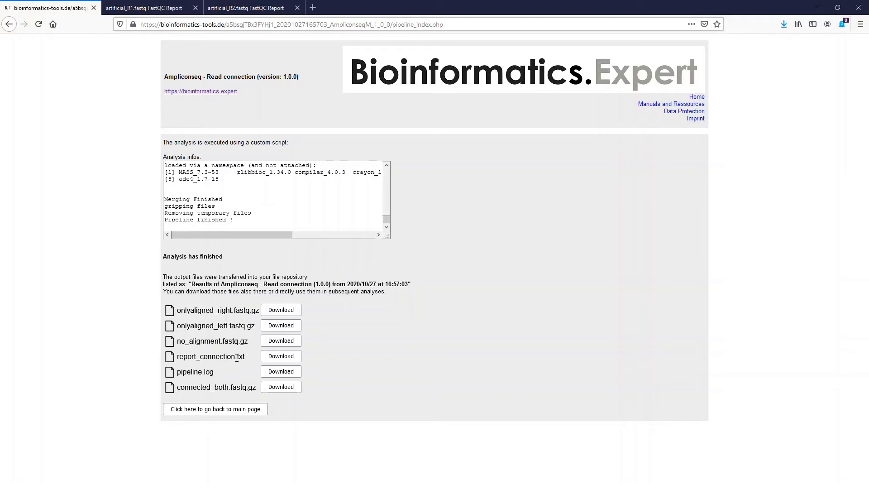
Step: Open report_connection.txt in the text editor, check the sequence counts, and close the file
click(272, 358)
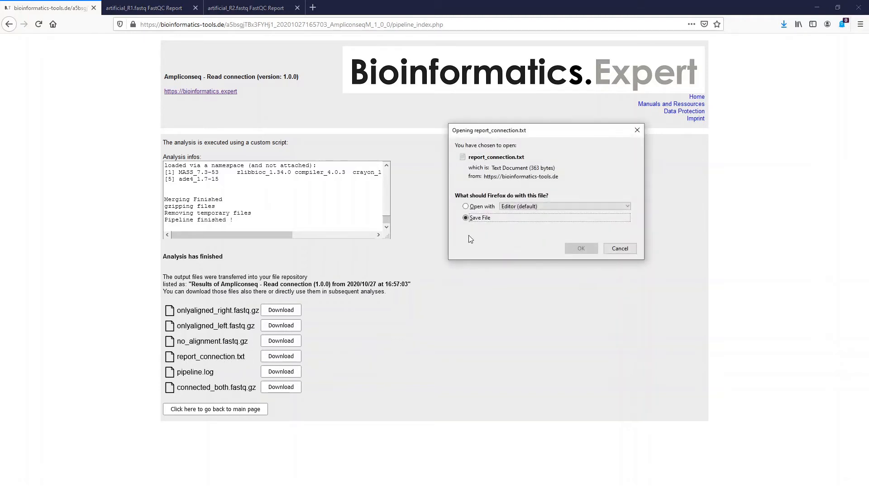
click(589, 248)
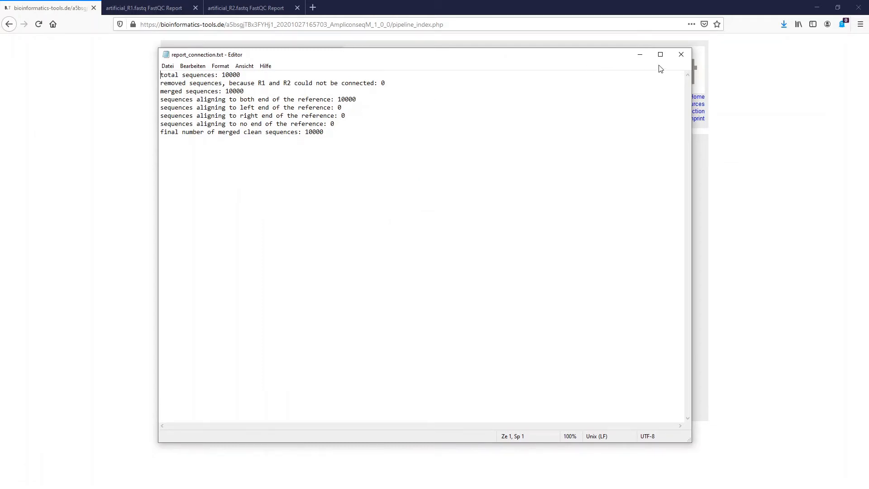
click(681, 55)
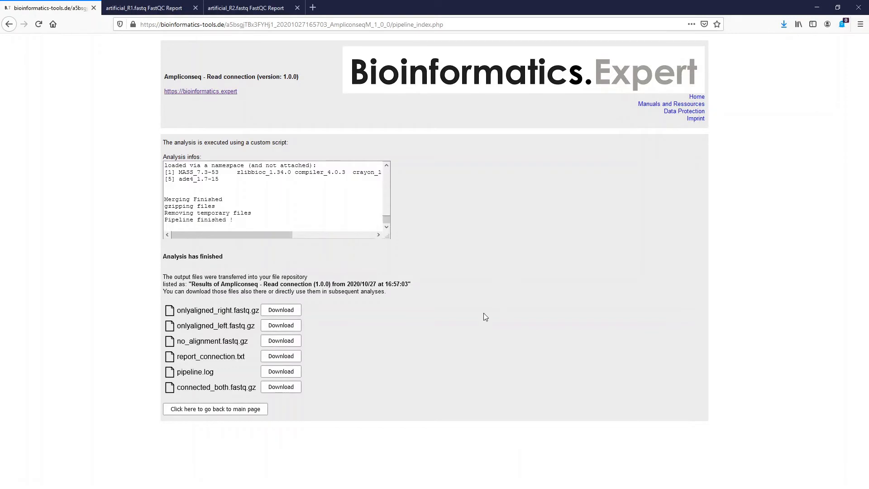
Step: Go back to the main page and run FastQC from the auxiliary programs on connected_both.fastq.gz
click(221, 410)
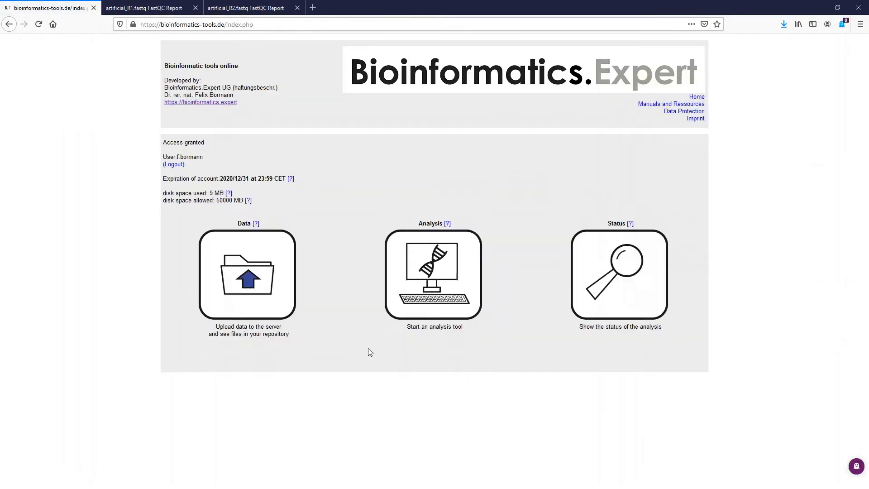
click(191, 408)
click(186, 444)
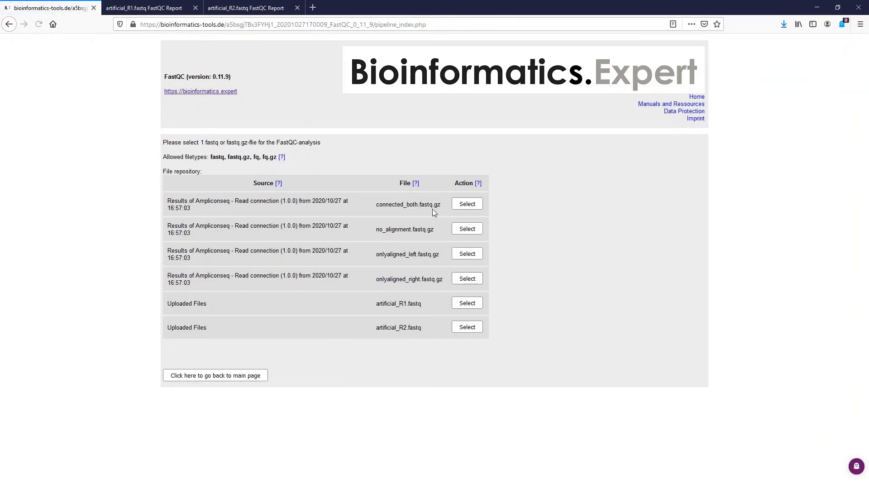
click(461, 203)
click(181, 361)
click(199, 331)
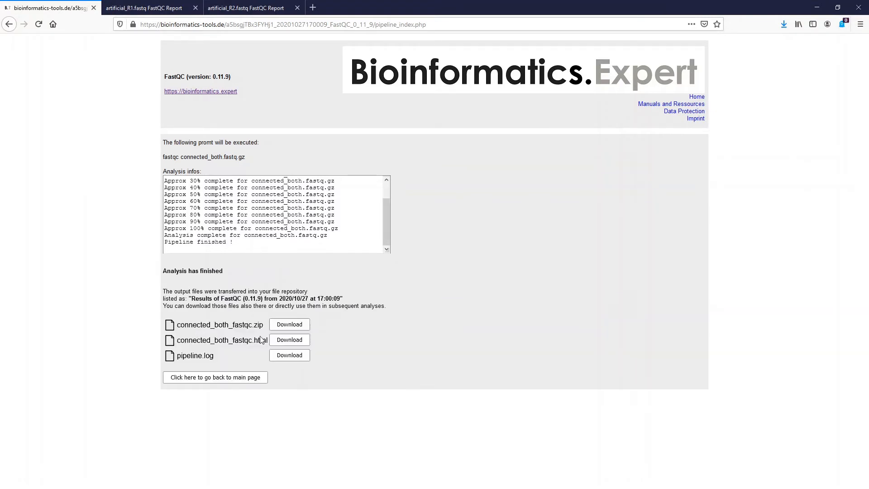
Step: Open connected_both_fastqc.html in Firefox, examine the per base sequence quality, and return to the analysis page
click(298, 340)
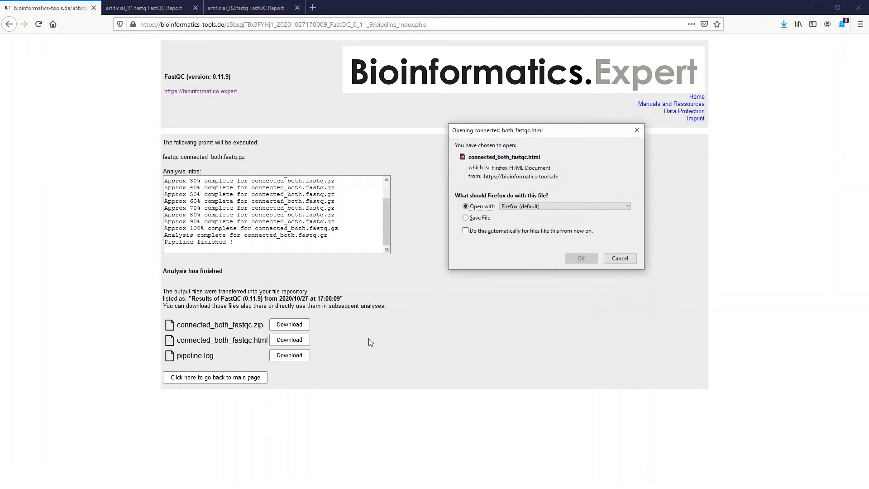
click(574, 260)
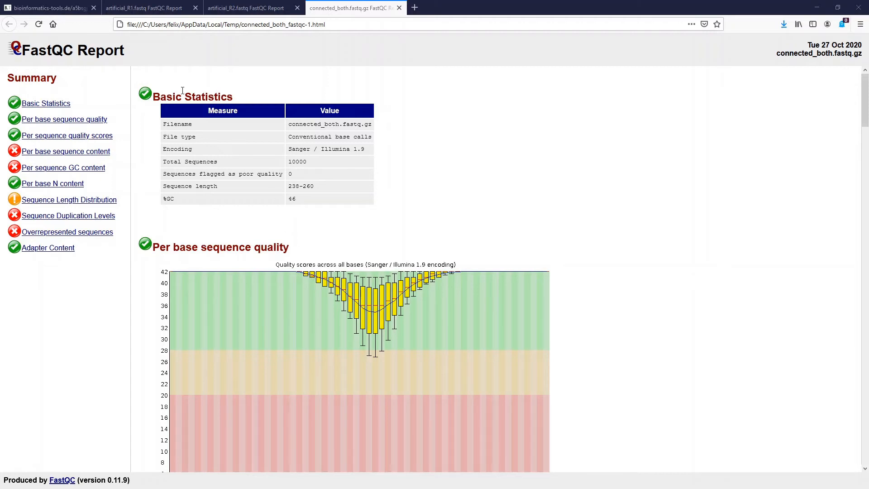
click(58, 9)
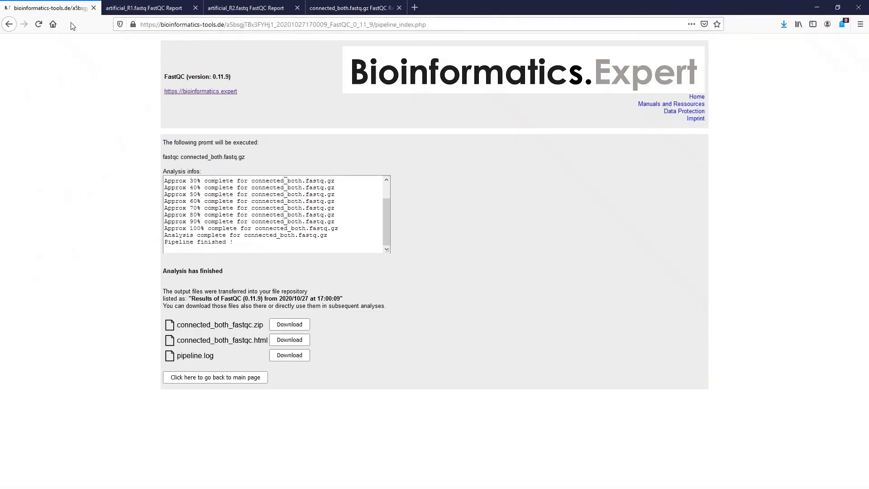
Step: Return to the main page and display the amplicon-sequencing tools together with their pipeline scheme
click(214, 378)
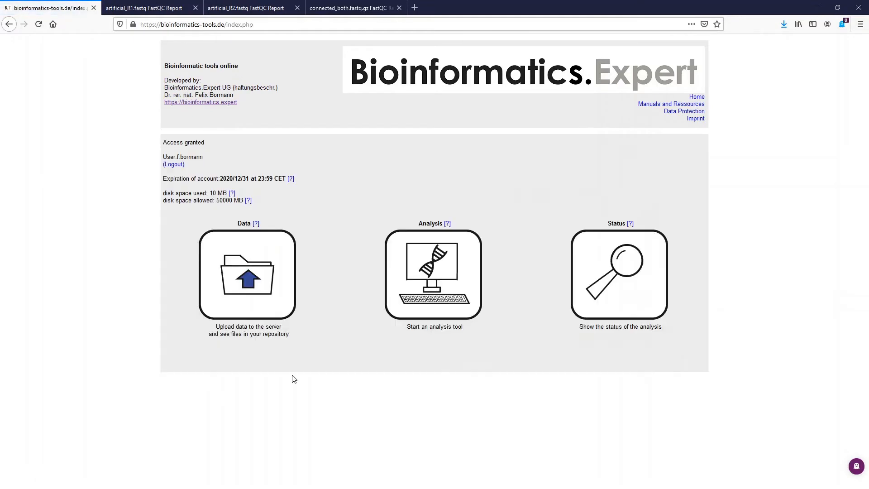
click(407, 309)
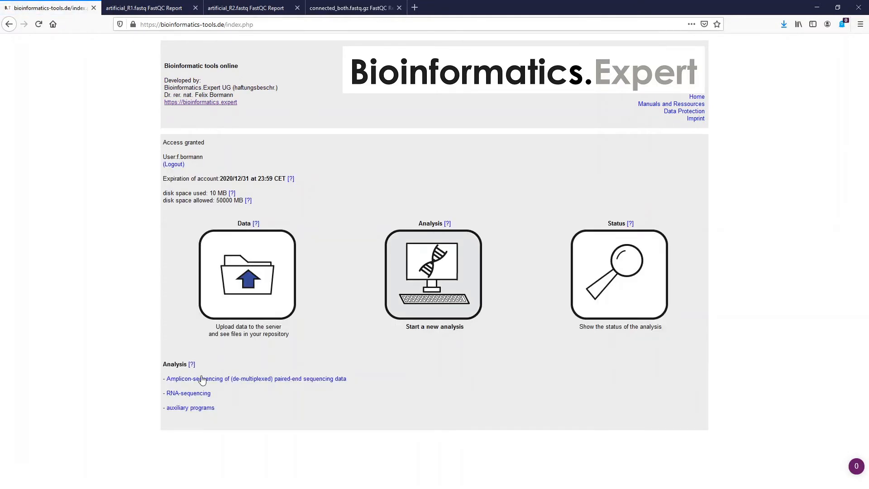
click(203, 380)
click(192, 395)
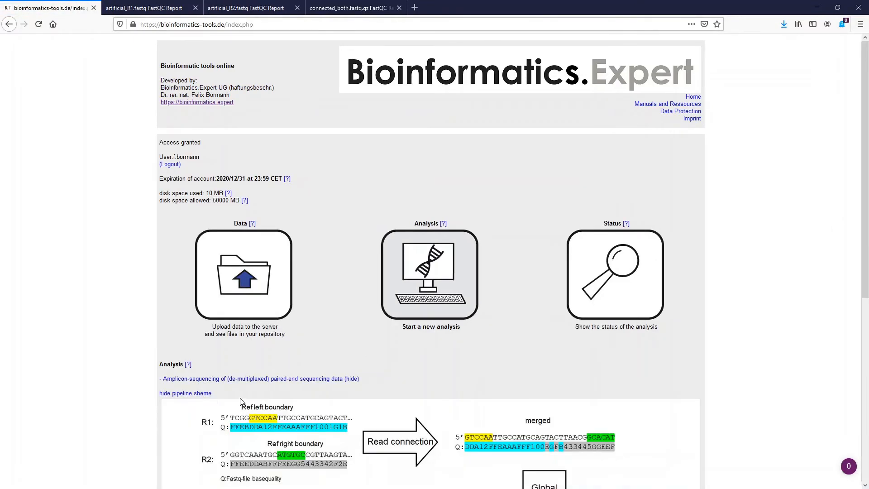
scroll(468, 293, down, 4)
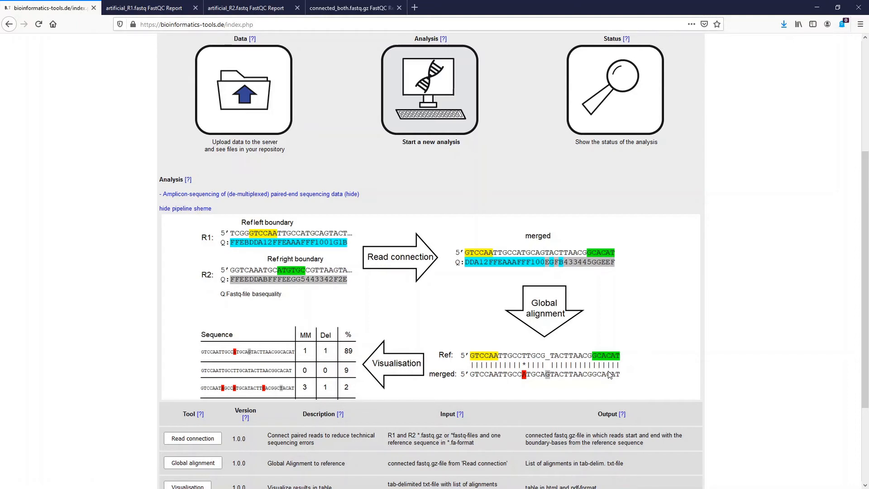
scroll(362, 369, down, 2)
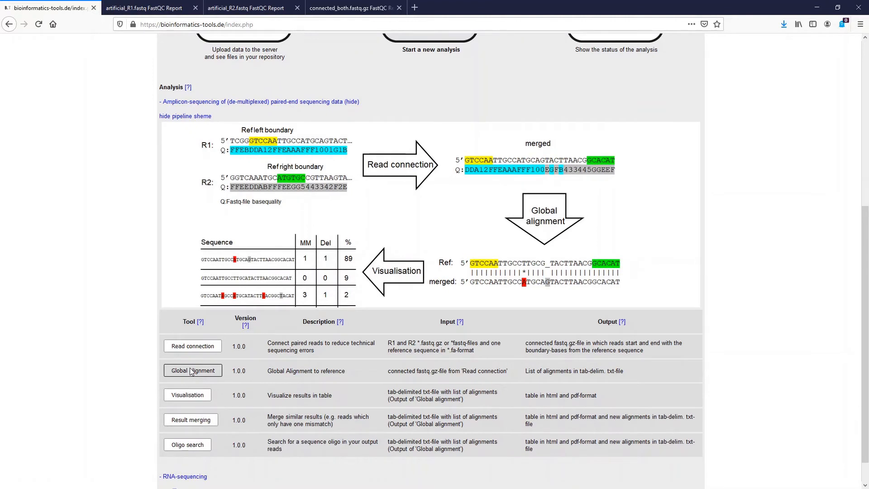
Step: Start the Global alignment tool with connected_both.fastq.gz as input and reference.fa as reference, continuing to its parameters
click(191, 371)
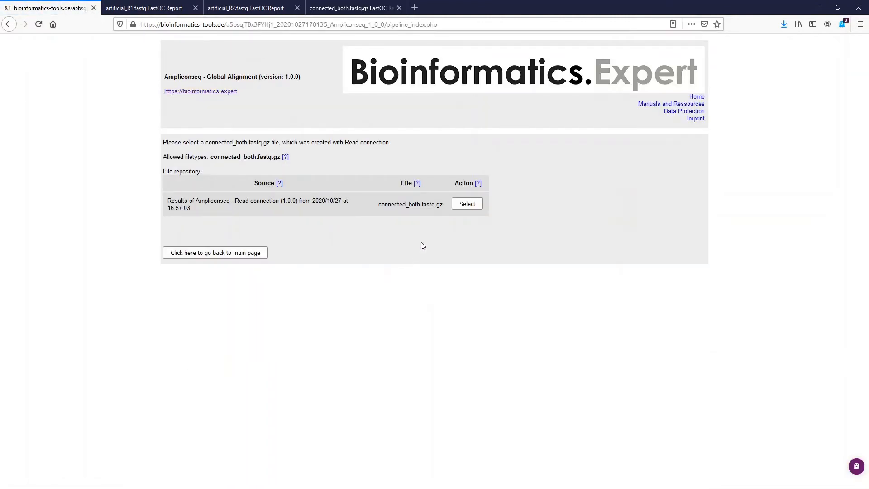
click(462, 206)
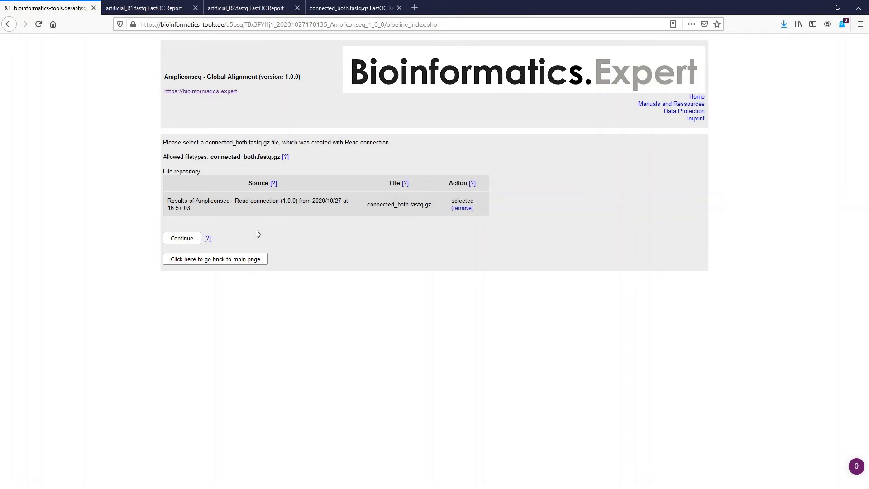
click(173, 242)
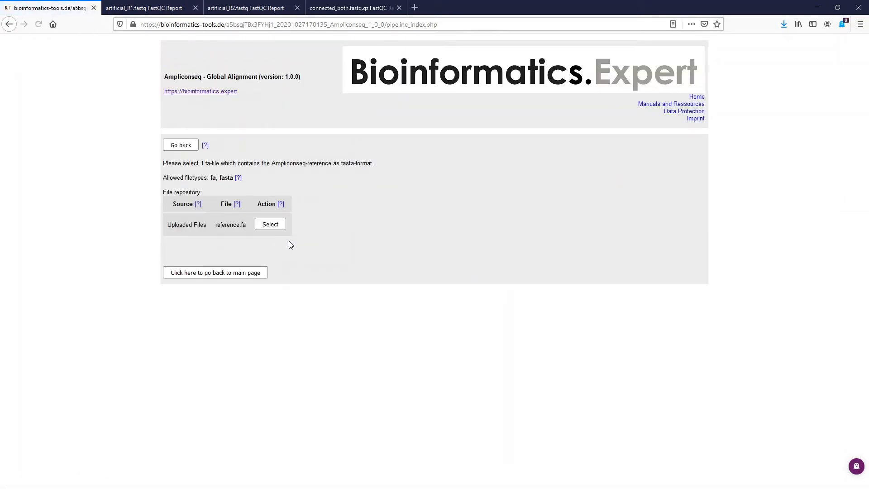
click(276, 228)
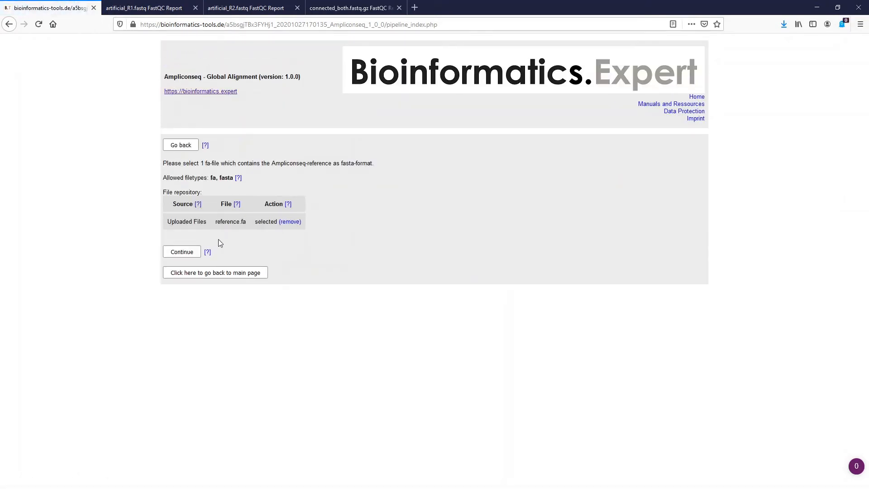
click(182, 252)
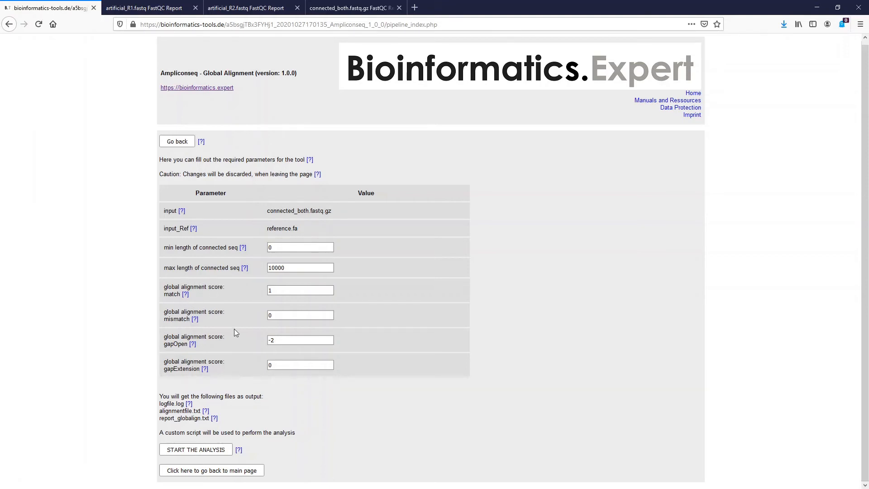
Step: Run the global alignment with the default length limits and scores, and look through the columns of the resulting alignmentfile.txt in Editor
click(278, 290)
click(216, 449)
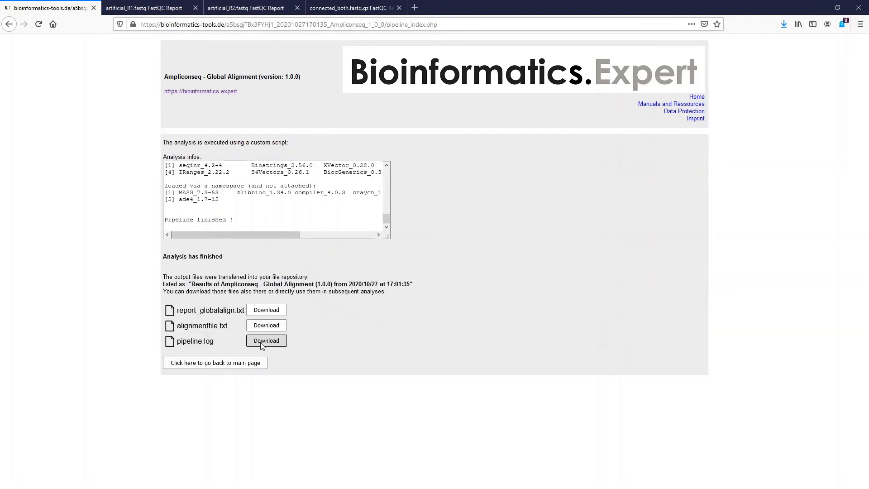
click(274, 329)
click(572, 252)
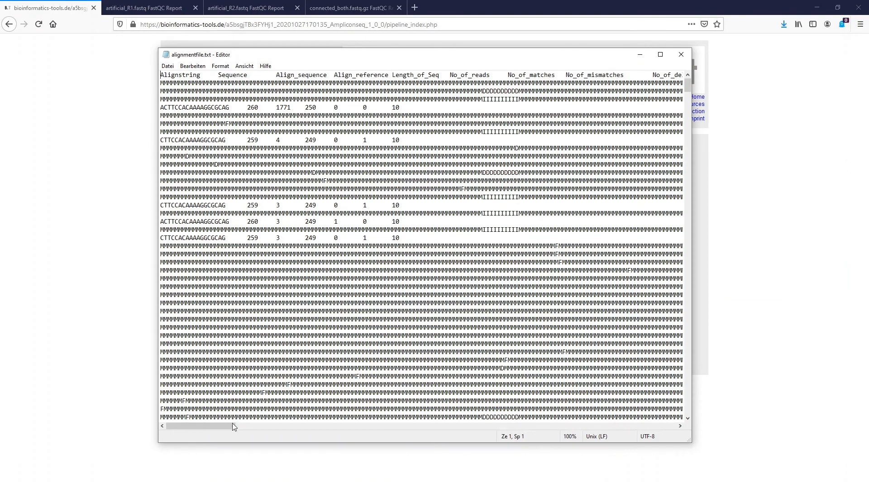
drag(232, 424, 685, 425)
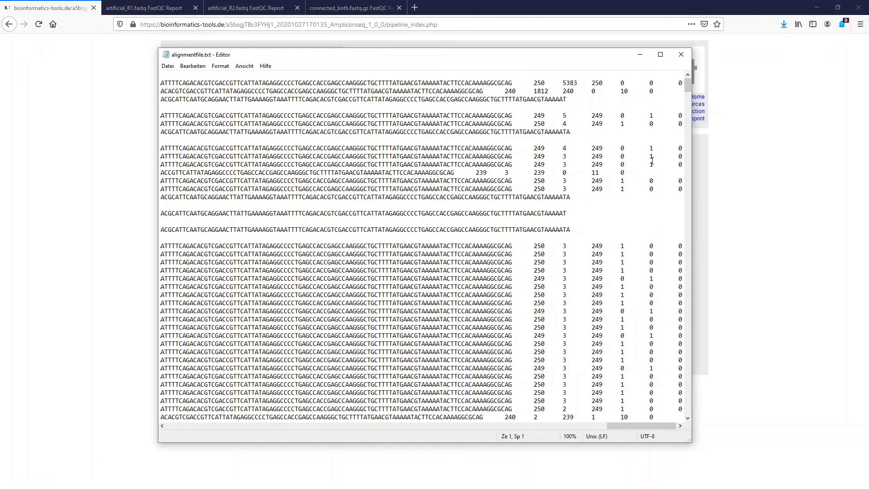
click(681, 54)
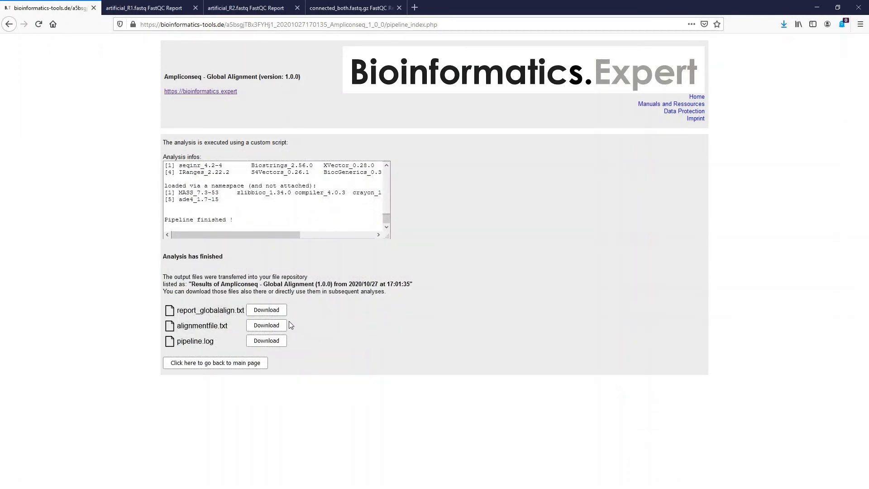
Step: Open report_globalalign.txt with Editor, read the alignment summary, and close the file
click(267, 309)
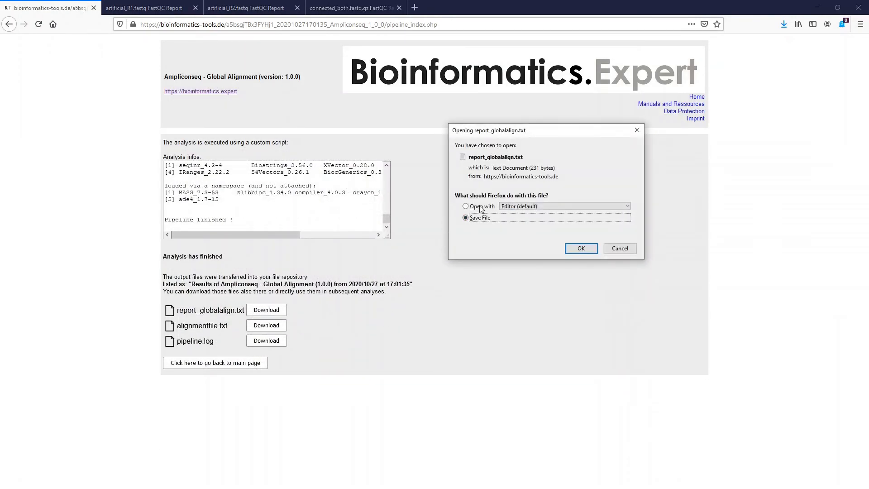
click(481, 208)
click(581, 249)
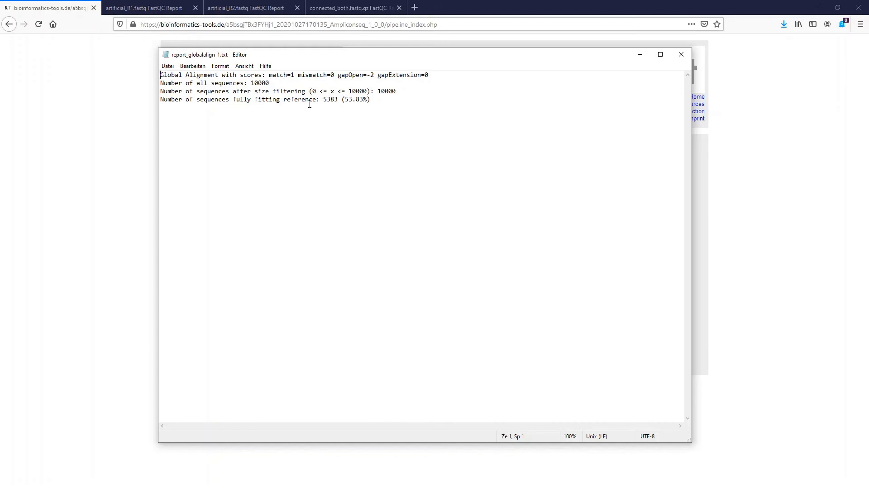
click(681, 55)
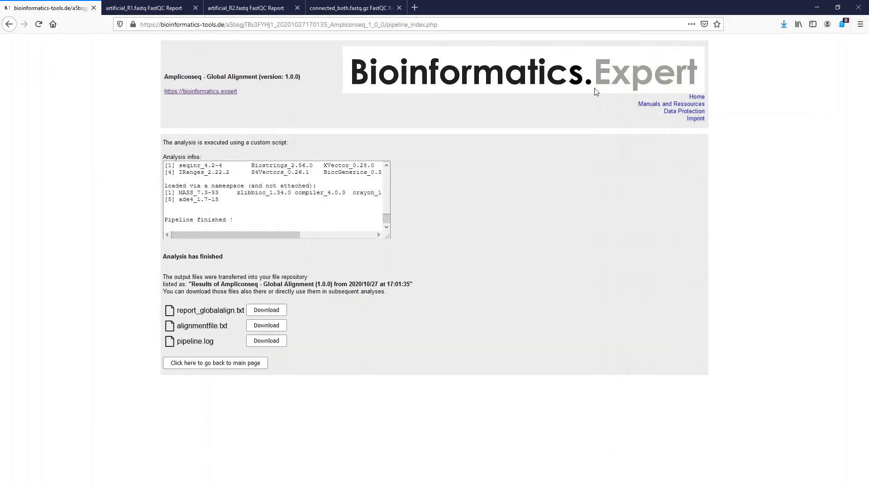
Step: Return to the main page and start the amplicon-sequencing Visualisation tool with alignmentfile.txt as input, continuing to its parameters
click(264, 363)
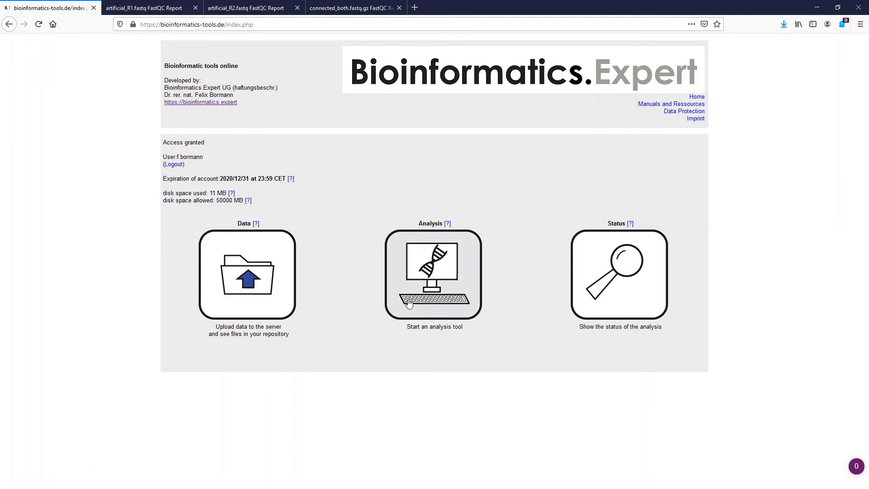
click(391, 310)
click(275, 379)
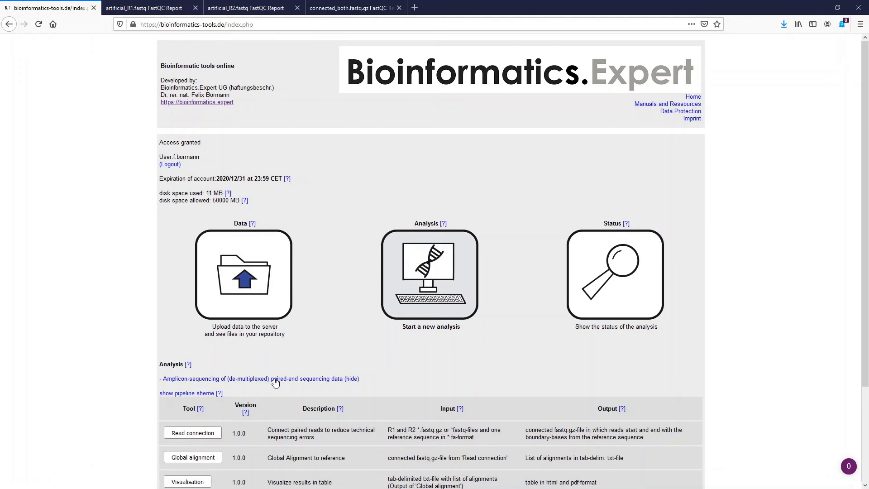
scroll(275, 382, down, 2)
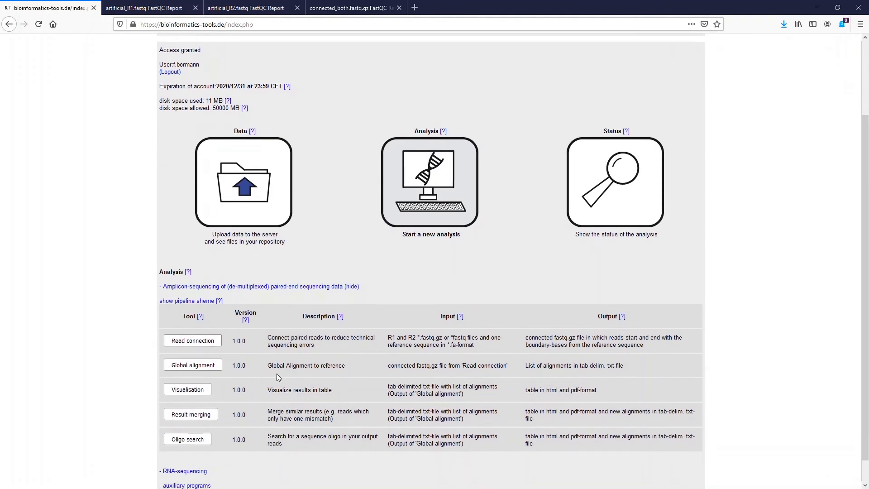
click(194, 390)
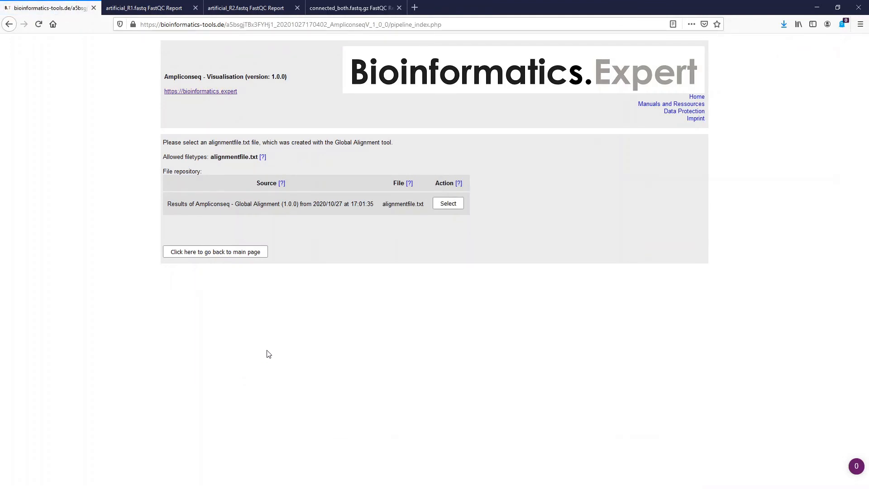
click(448, 203)
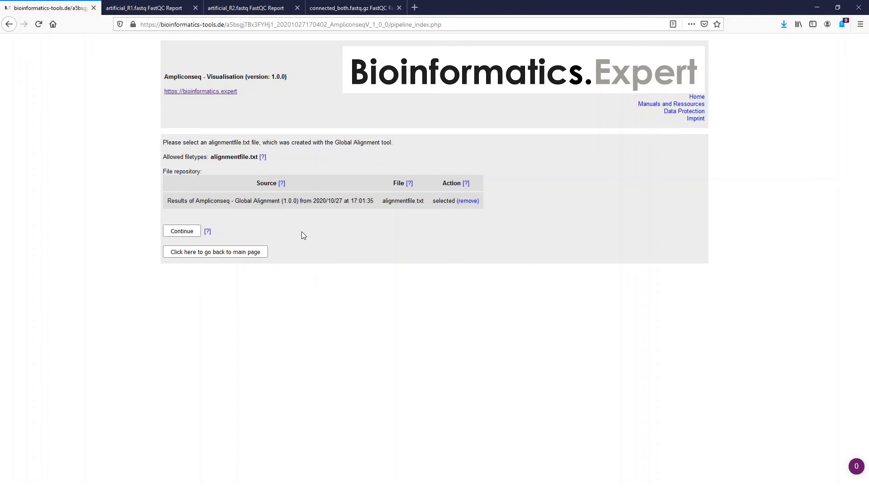
click(186, 230)
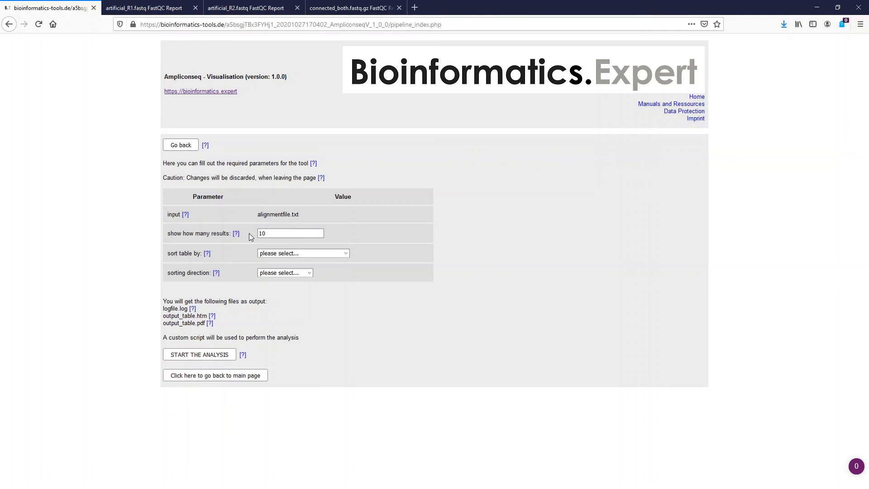
Step: Sort the table by number of reads in decreasing direction and run the visualisation for 10 results
click(278, 254)
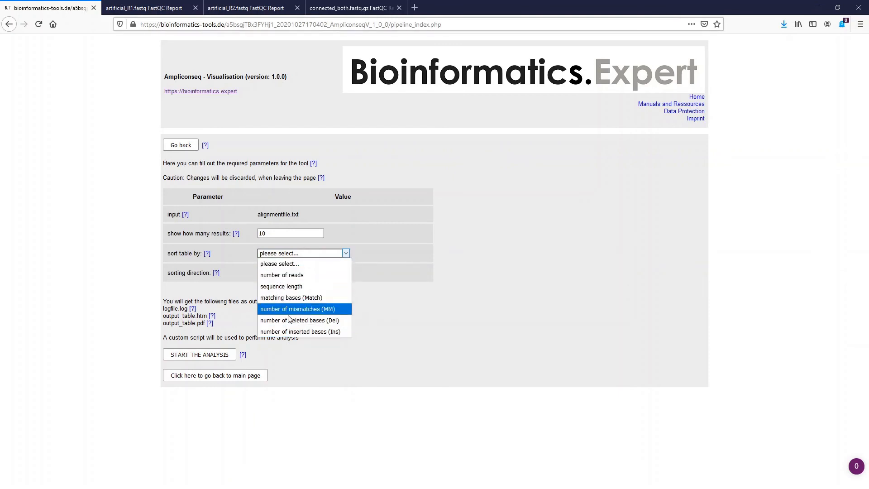
click(286, 277)
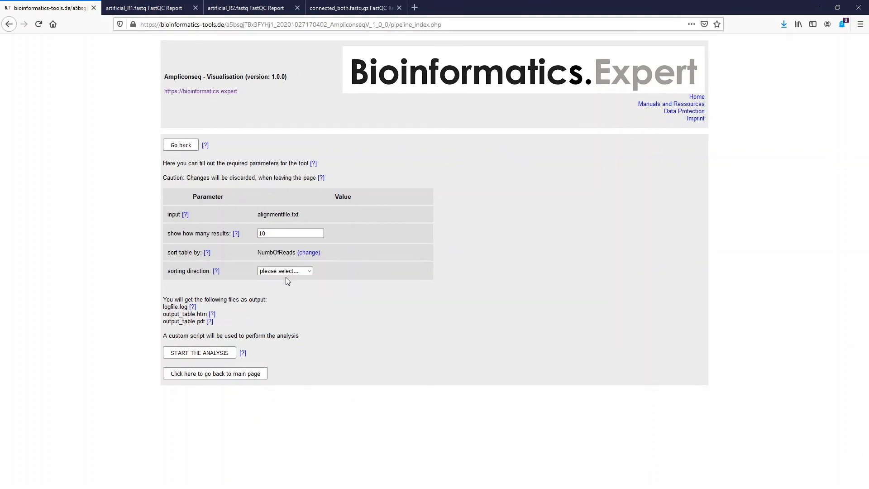
click(274, 271)
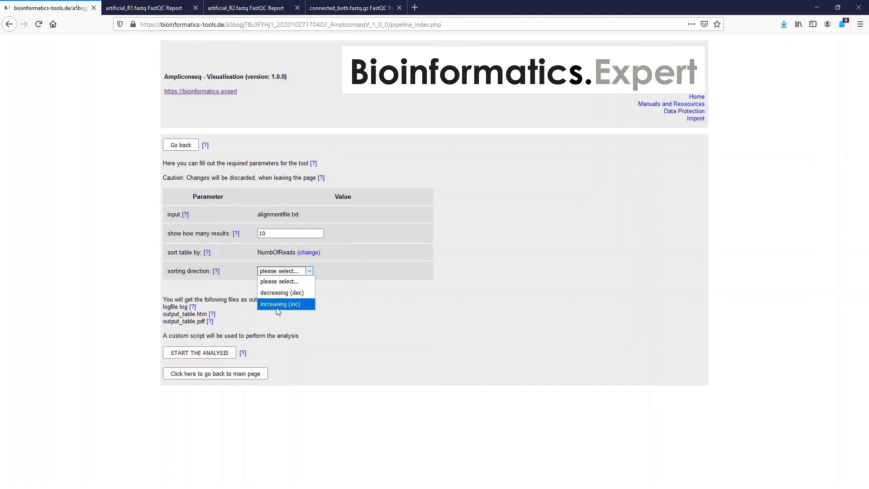
click(281, 293)
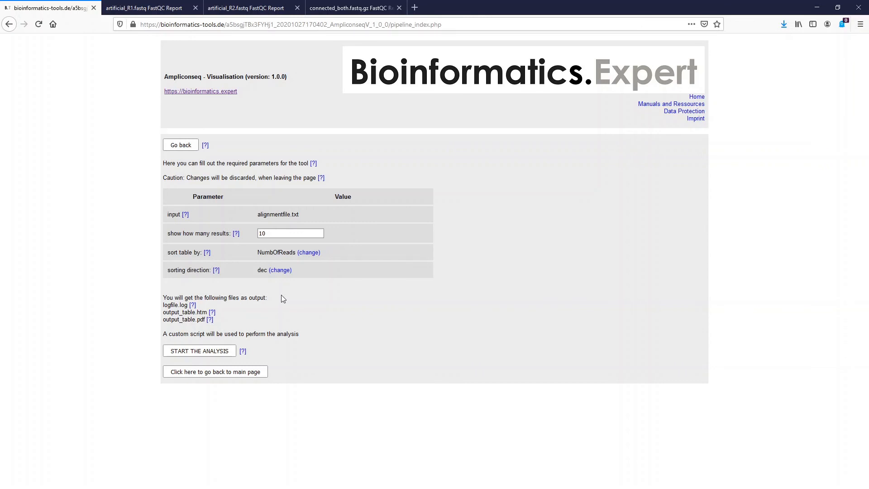
click(198, 353)
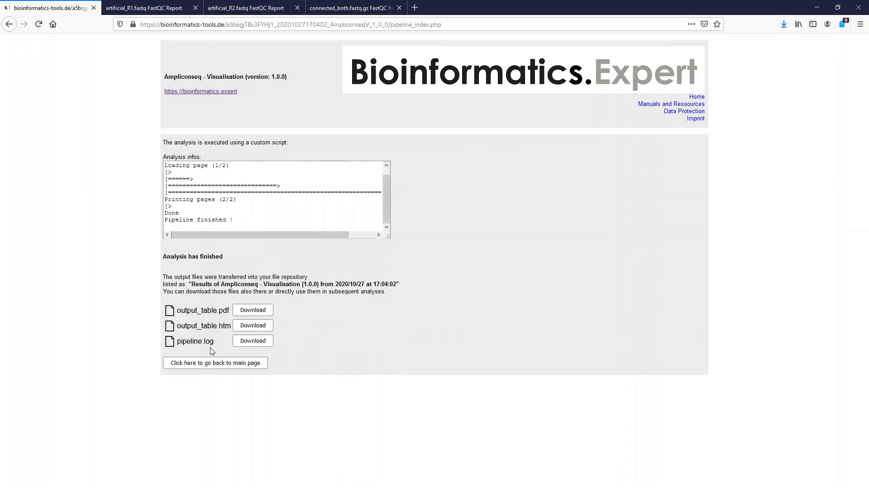
Step: Open output_table.htm in Firefox and show the alignment of the first sequence
click(252, 326)
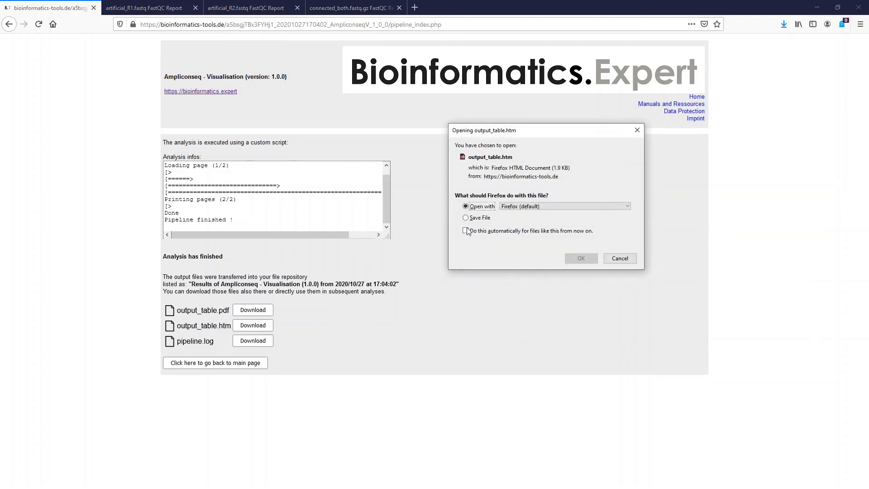
click(581, 258)
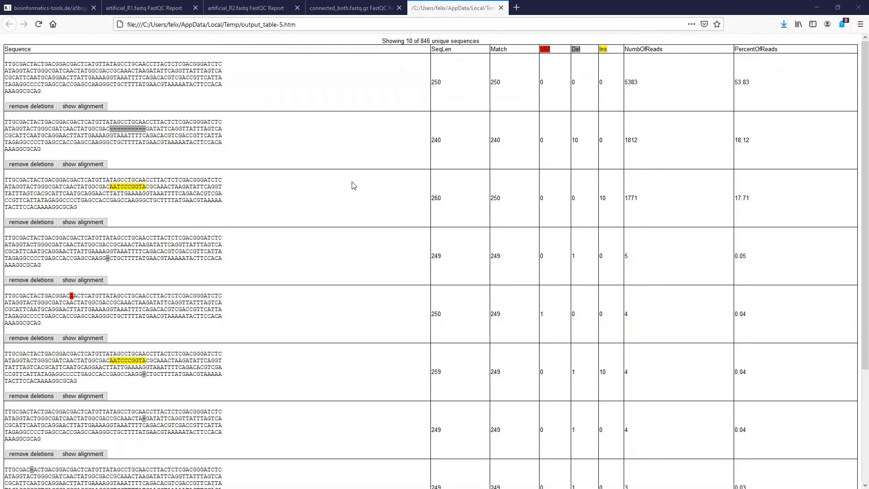
click(84, 106)
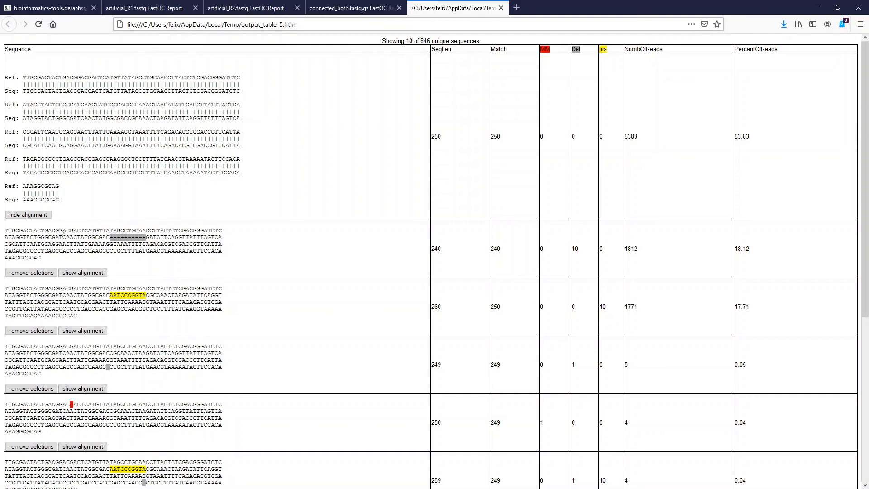
Step: Toggle the deletion display of the fourth sequence off and on, and return to the analysis page
scroll(59, 231, down, 1)
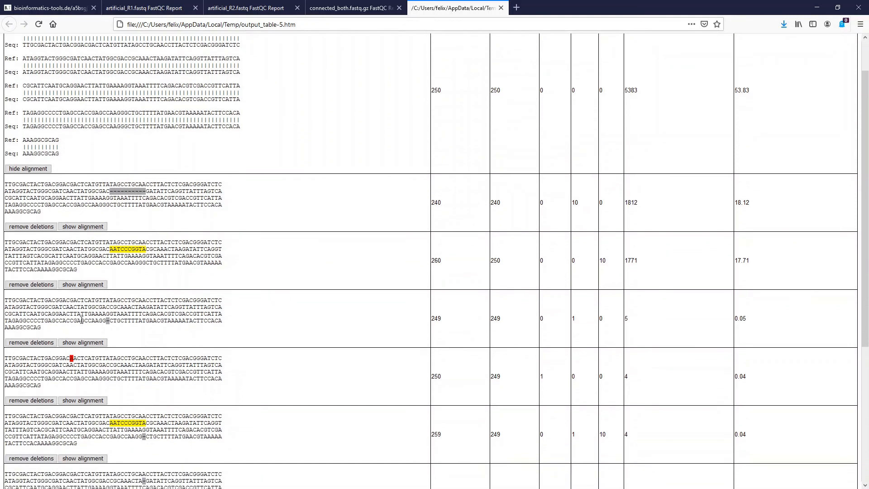
click(35, 342)
click(34, 343)
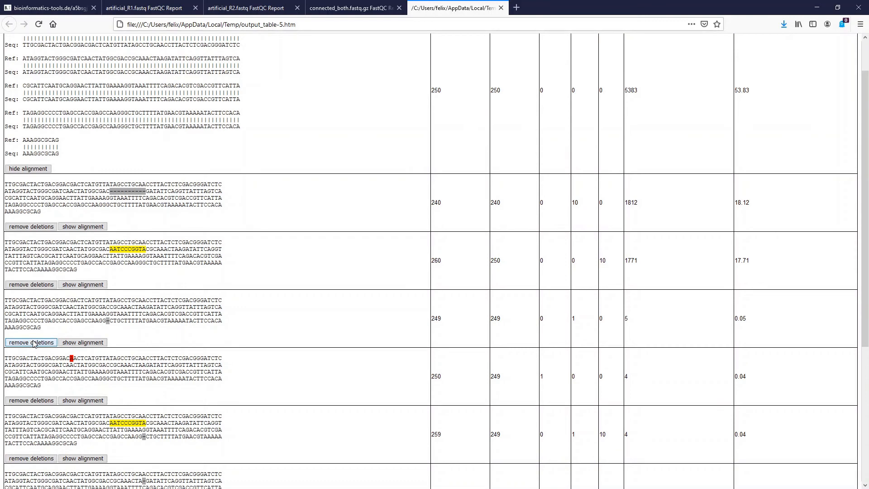
click(34, 342)
click(34, 343)
click(62, 5)
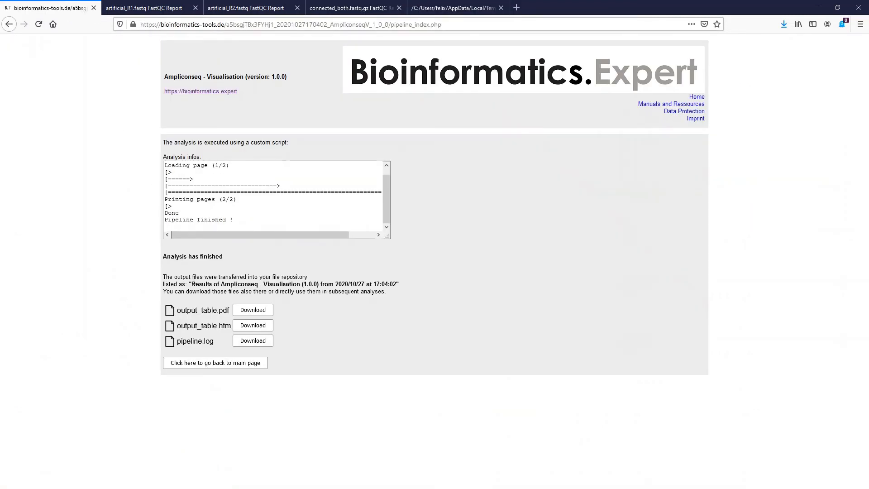
Step: Open output_table.pdf in Firefox, look through the whole results table, and return to the analysis page
click(239, 311)
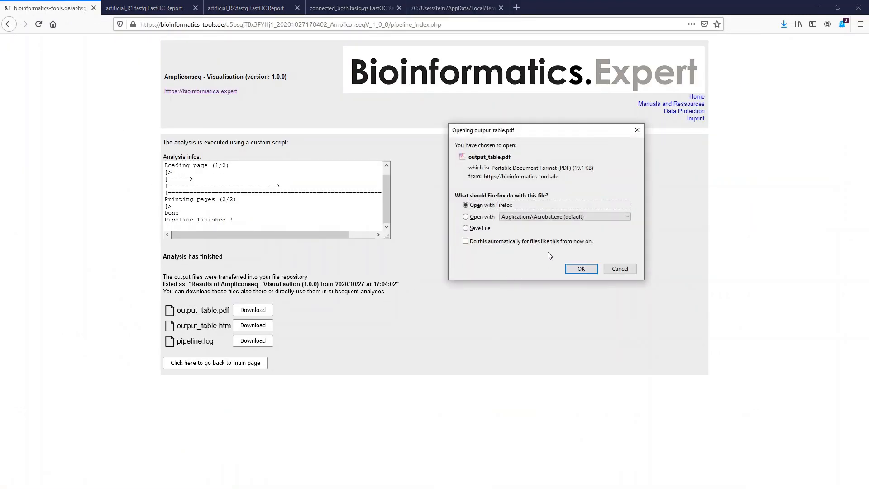
click(583, 268)
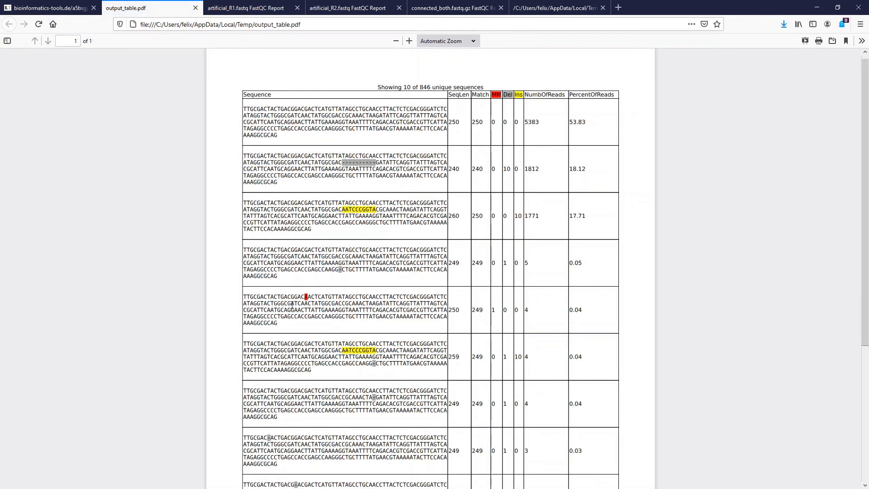
scroll(454, 272, down, 4)
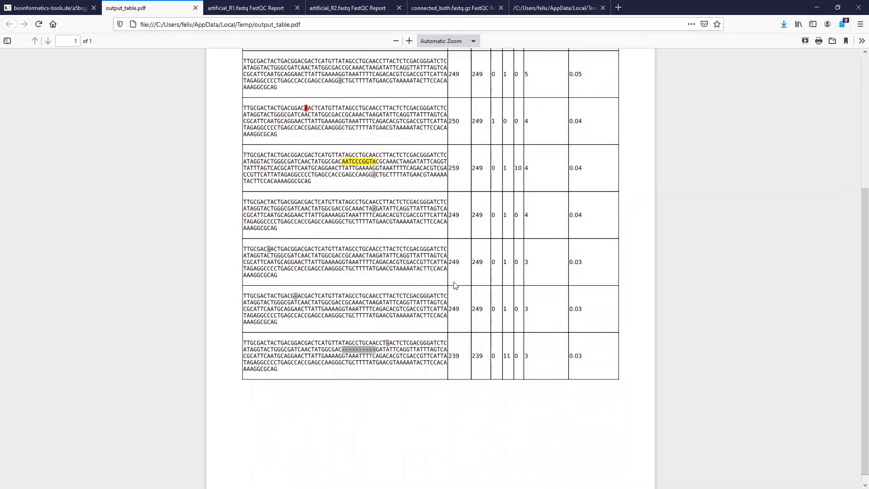
scroll(454, 285, up, 4)
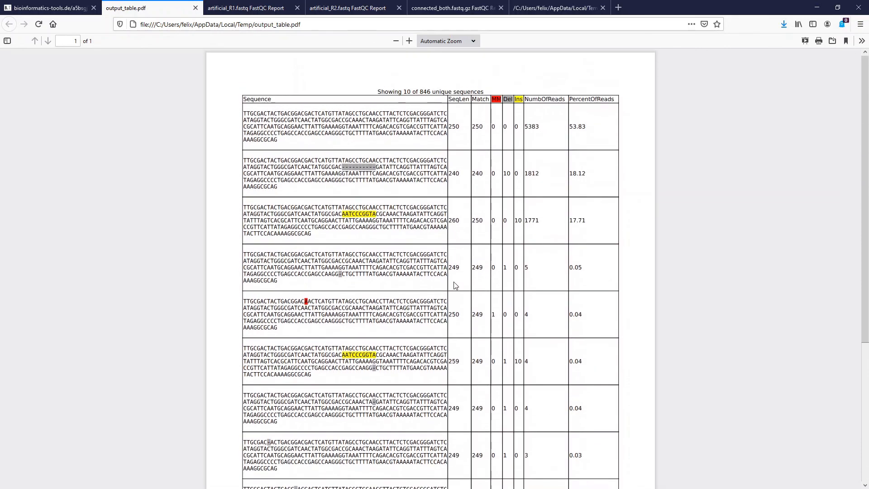
click(47, 8)
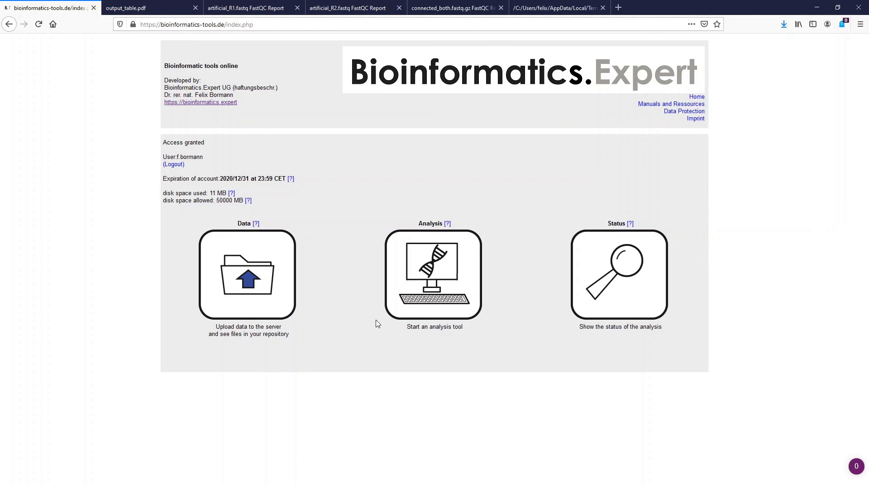
Step: Display the amplicon-sequencing tools from the main page and review the remaining ones, Result merging and Oligo search
click(390, 312)
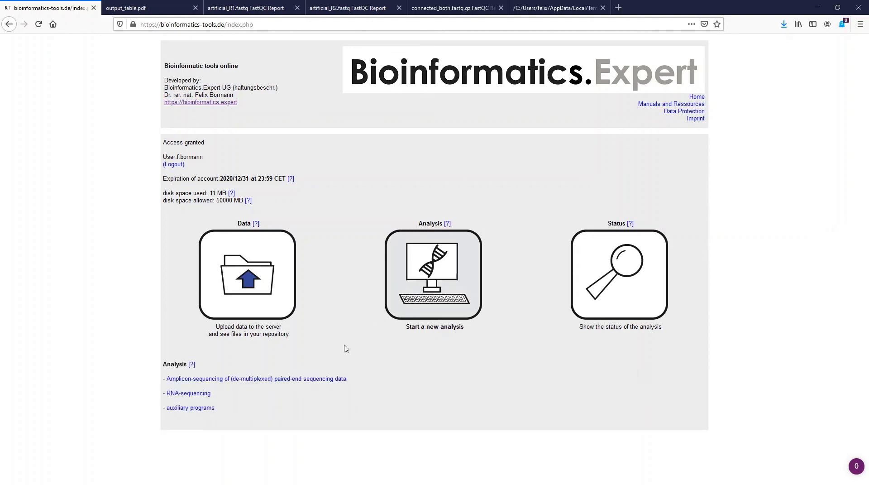
click(248, 380)
scroll(229, 404, down, 3)
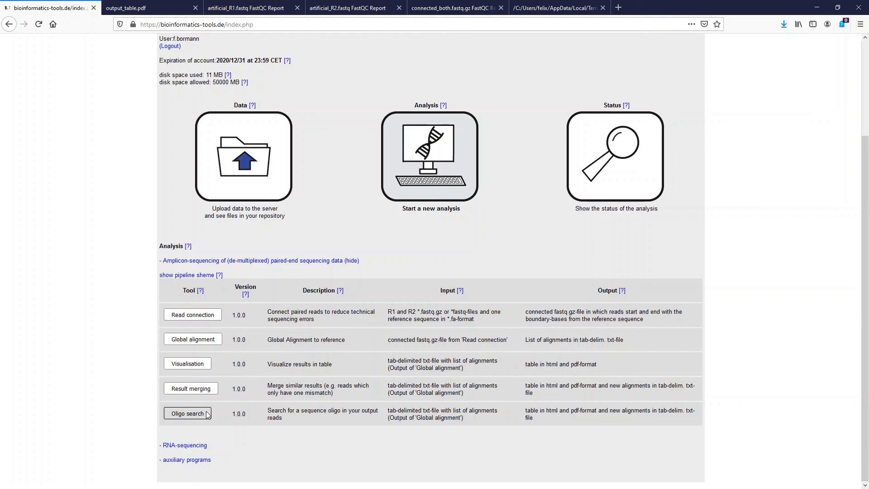
scroll(317, 244, up, 1)
scroll(317, 241, up, 3)
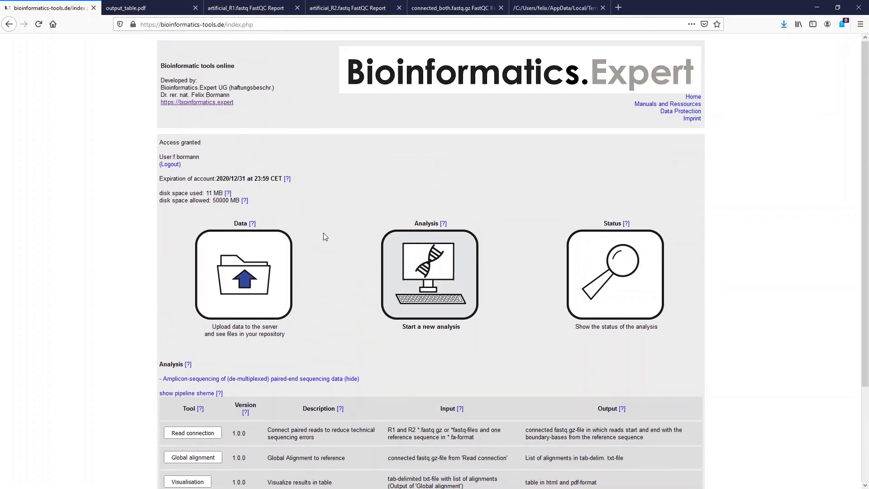
Step: Open Manual_AmpliconSeq.pdf from the manuals and resources page and skim its beginning
click(638, 105)
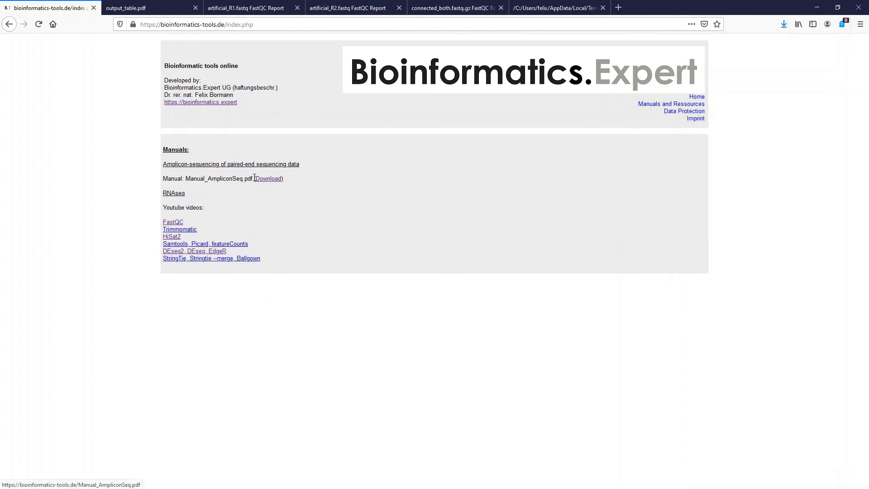
click(274, 179)
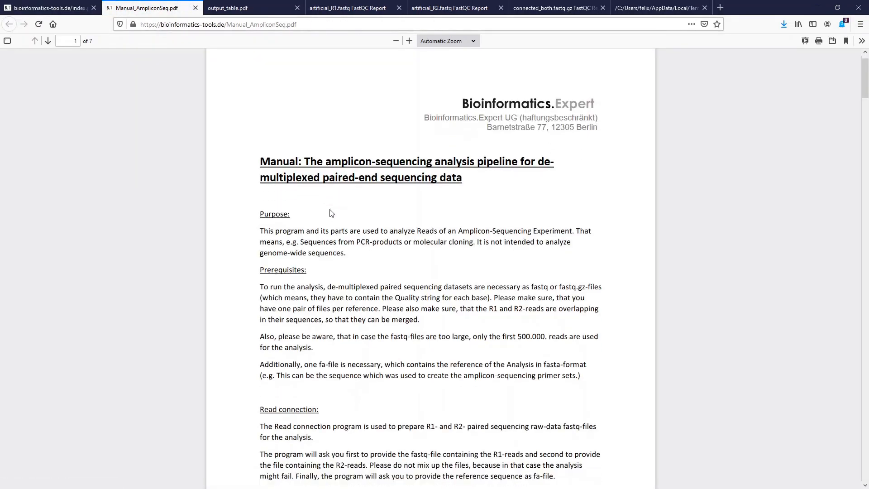
scroll(331, 213, down, 5)
scroll(332, 213, up, 4)
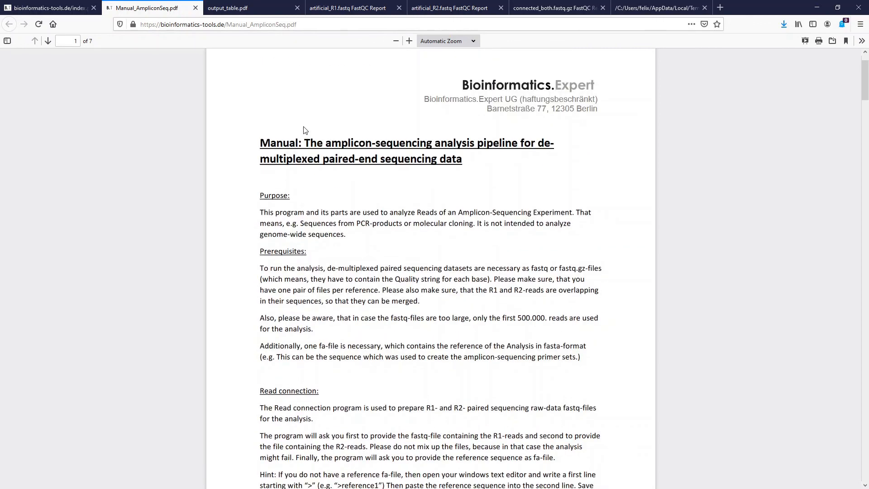